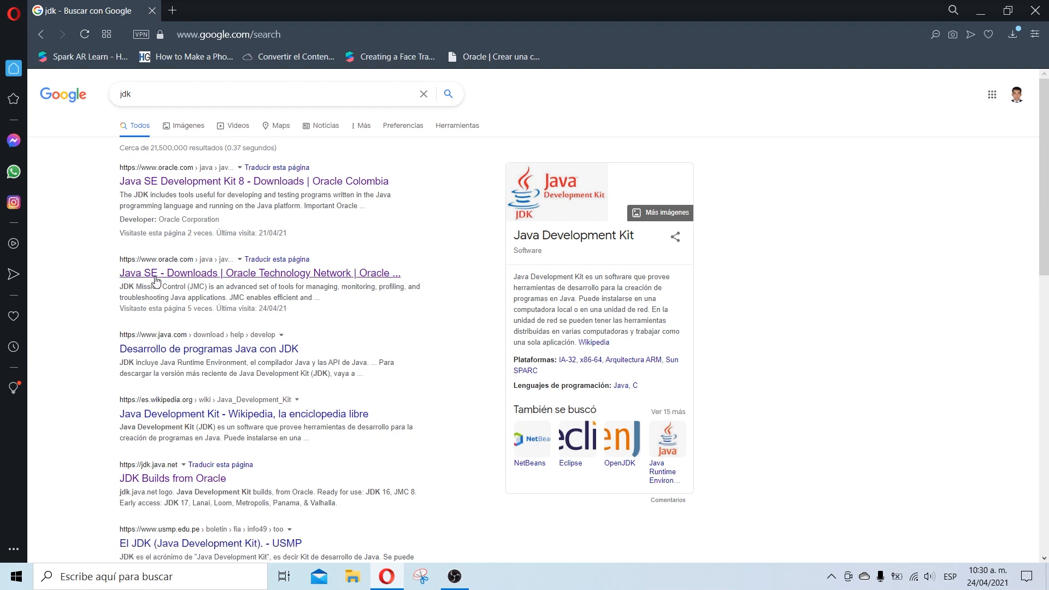
Step: Open Oracle's Java SE Downloads page from the search results
{"action": "left_click", "coordinate": [156, 280]}
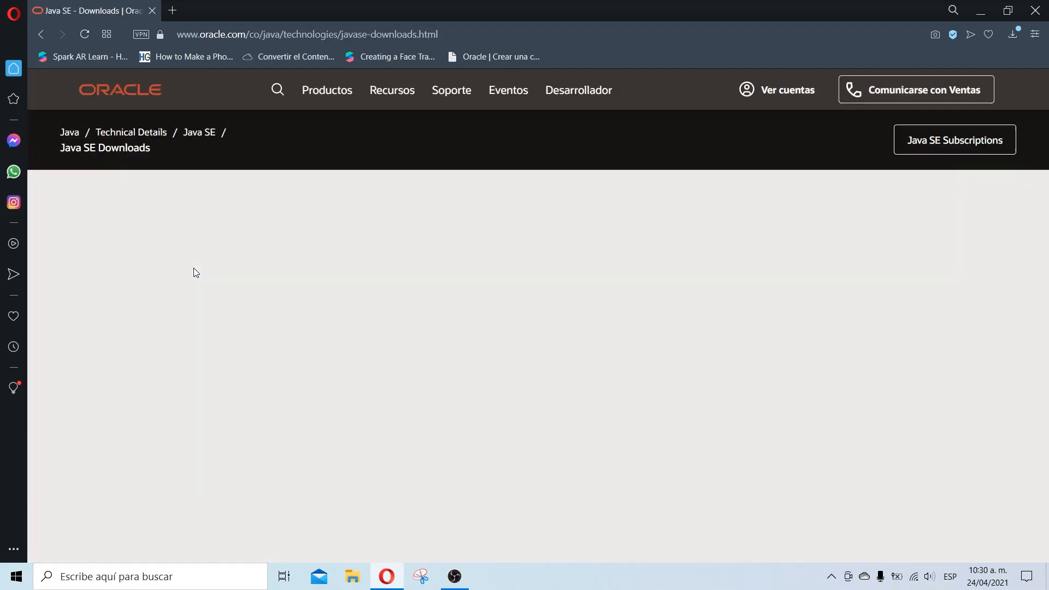
{"action": "scroll", "coordinate": [705, 282], "scroll_direction": "down", "scroll_amount": 5}
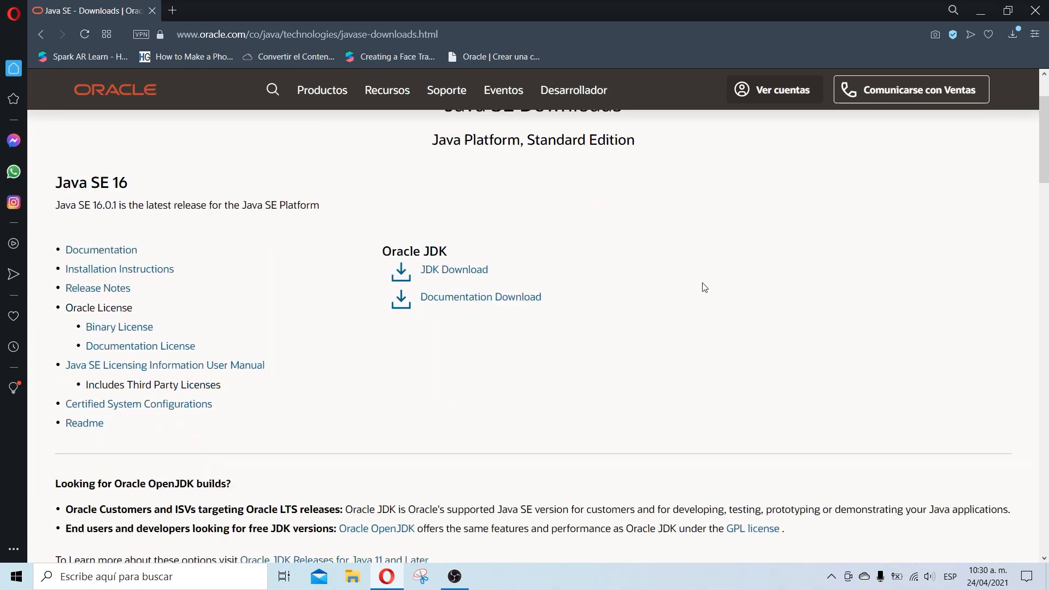
{"action": "scroll", "coordinate": [675, 357], "scroll_direction": "down", "scroll_amount": 4}
{"action": "scroll", "coordinate": [678, 361], "scroll_direction": "up", "scroll_amount": 9}
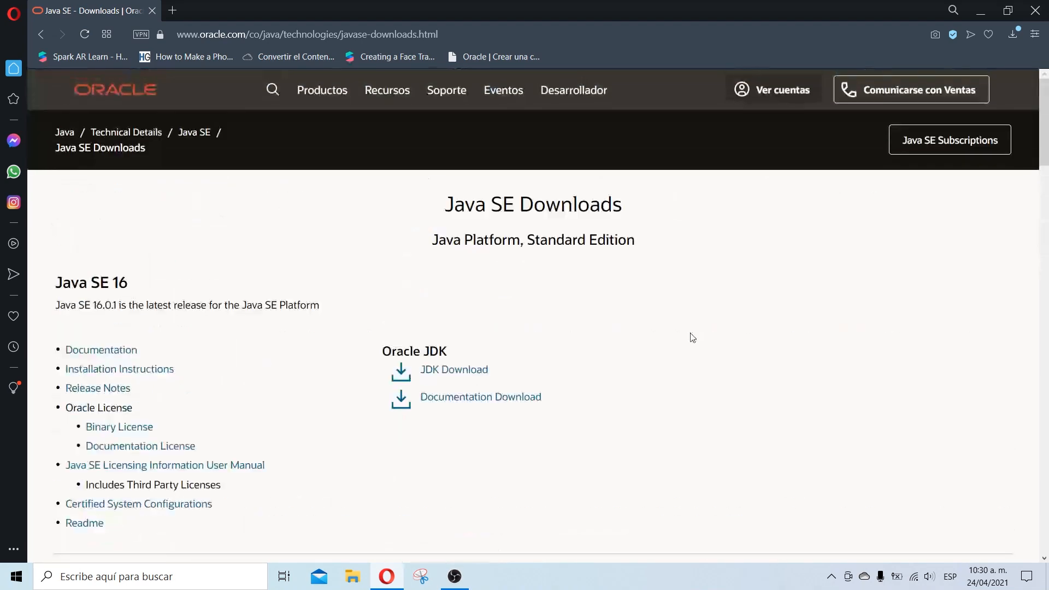
Step: Open the Crear una cuenta registration form from the Ver cuentas menu
{"action": "left_click", "coordinate": [773, 90]}
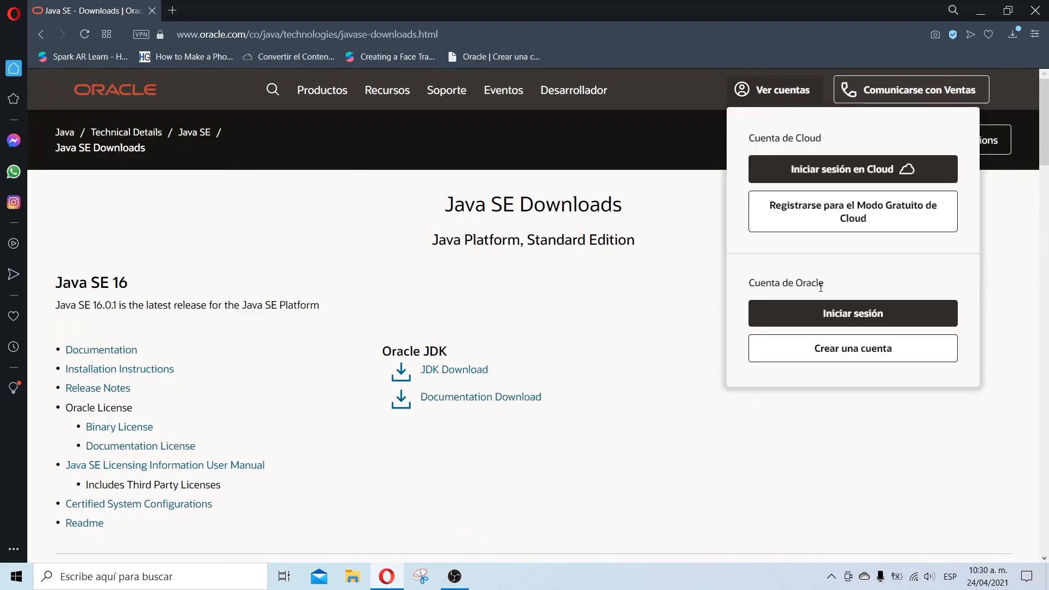
{"action": "left_click", "coordinate": [816, 354]}
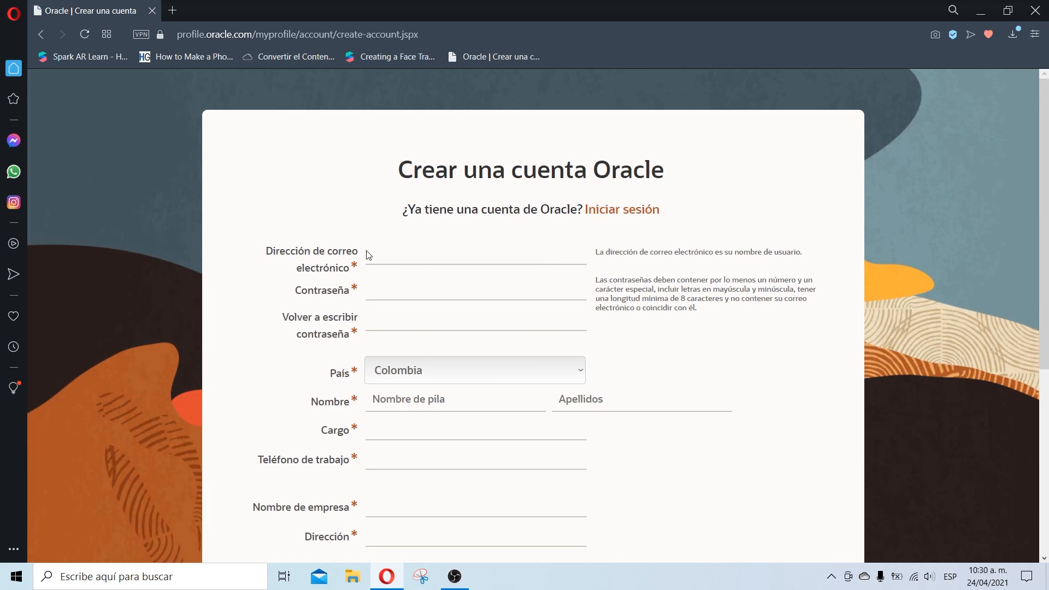
{"action": "scroll", "coordinate": [391, 251], "scroll_direction": "down", "scroll_amount": 4}
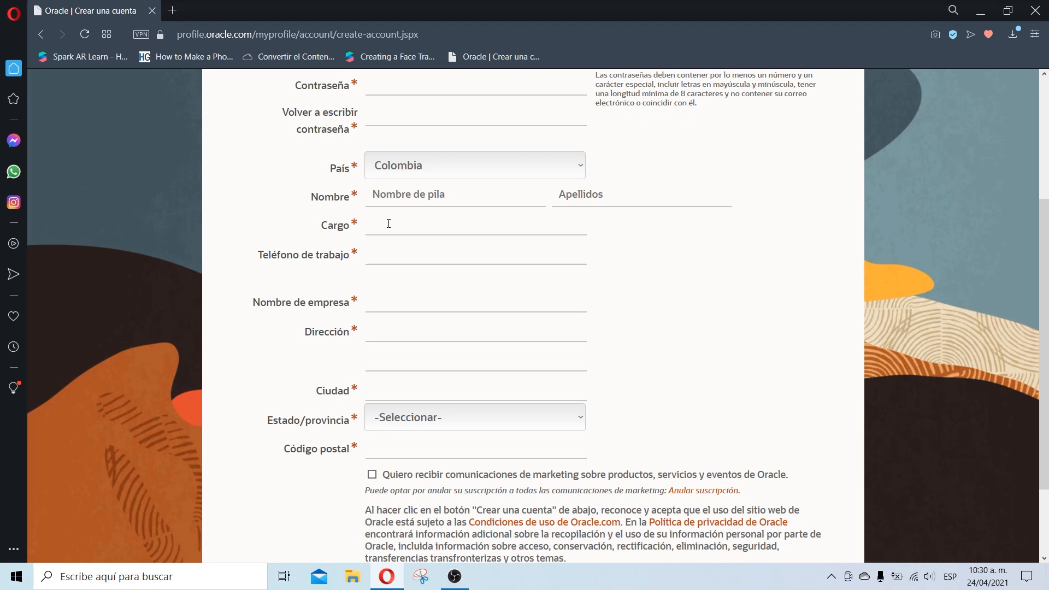
{"action": "scroll", "coordinate": [456, 240], "scroll_direction": "down", "scroll_amount": 2}
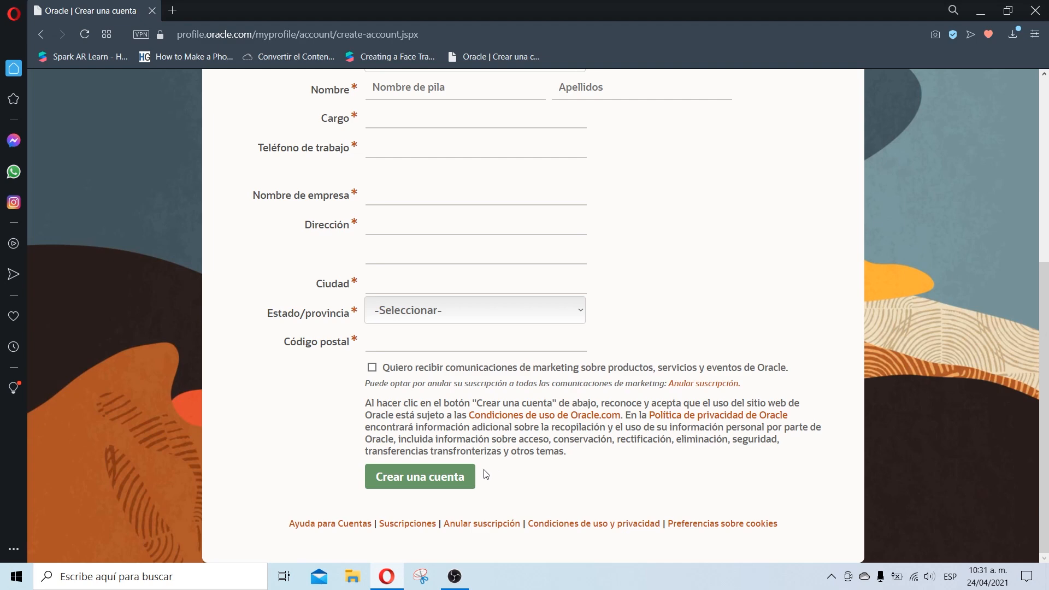
{"action": "scroll", "coordinate": [486, 474], "scroll_direction": "up", "scroll_amount": 5}
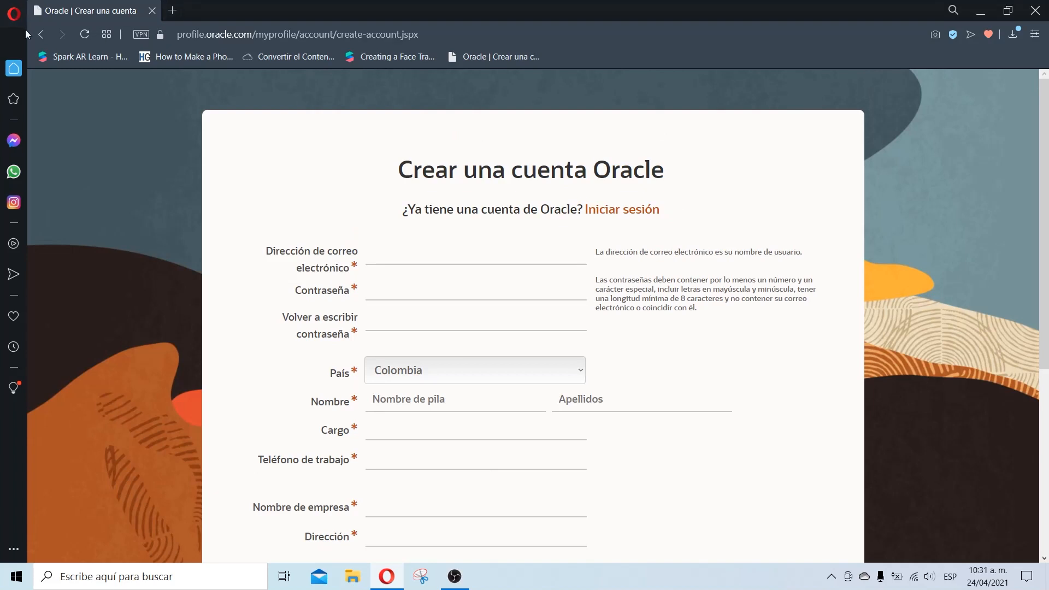
Step: Go back and sign in via Ver cuentas > Iniciar sesión with the account username and password
{"action": "left_click", "coordinate": [41, 33]}
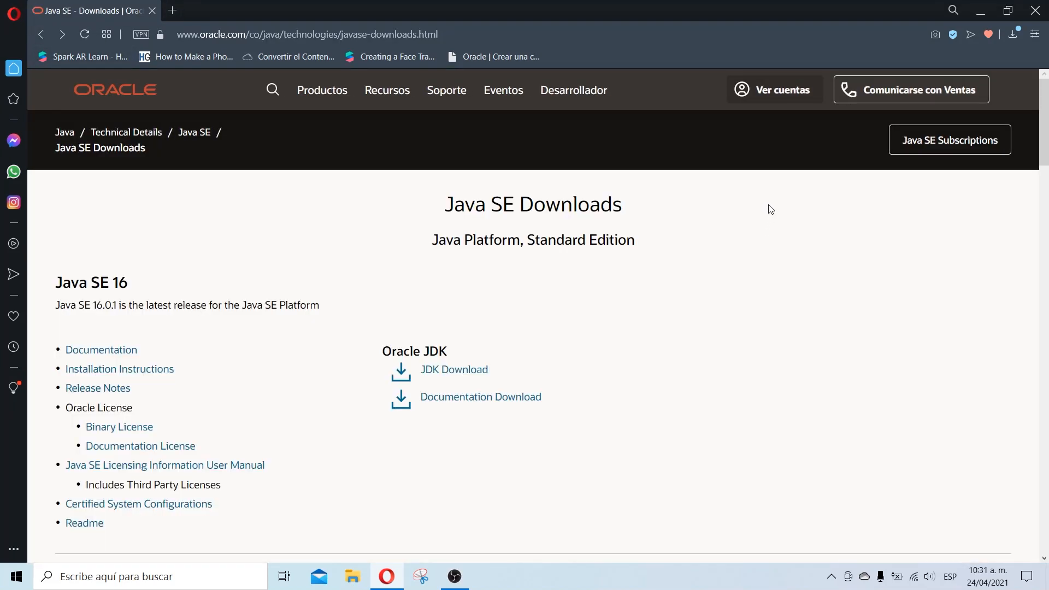
{"action": "left_click", "coordinate": [756, 99]}
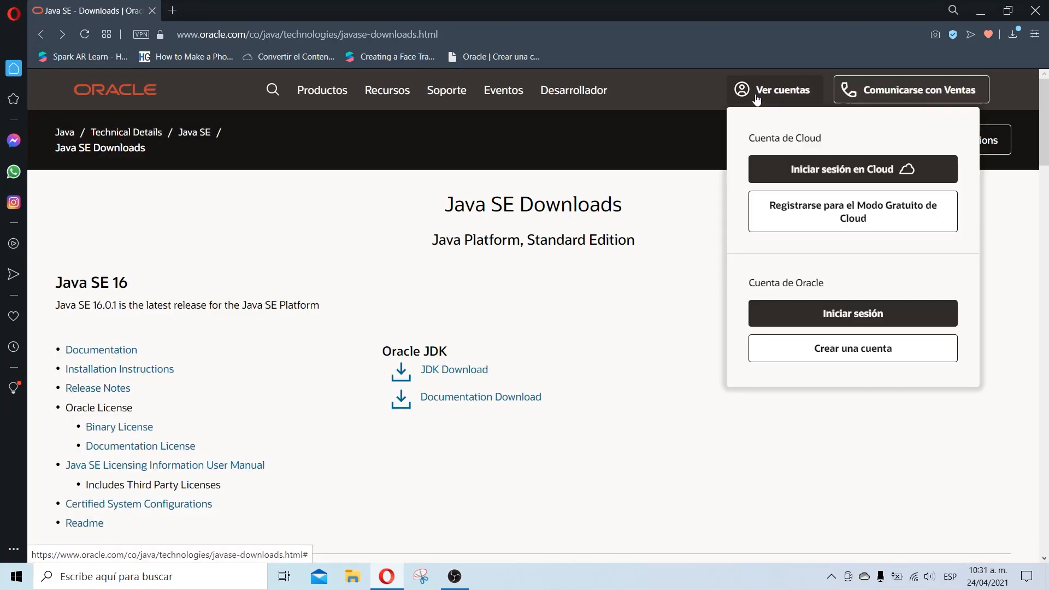
{"action": "left_click", "coordinate": [801, 320]}
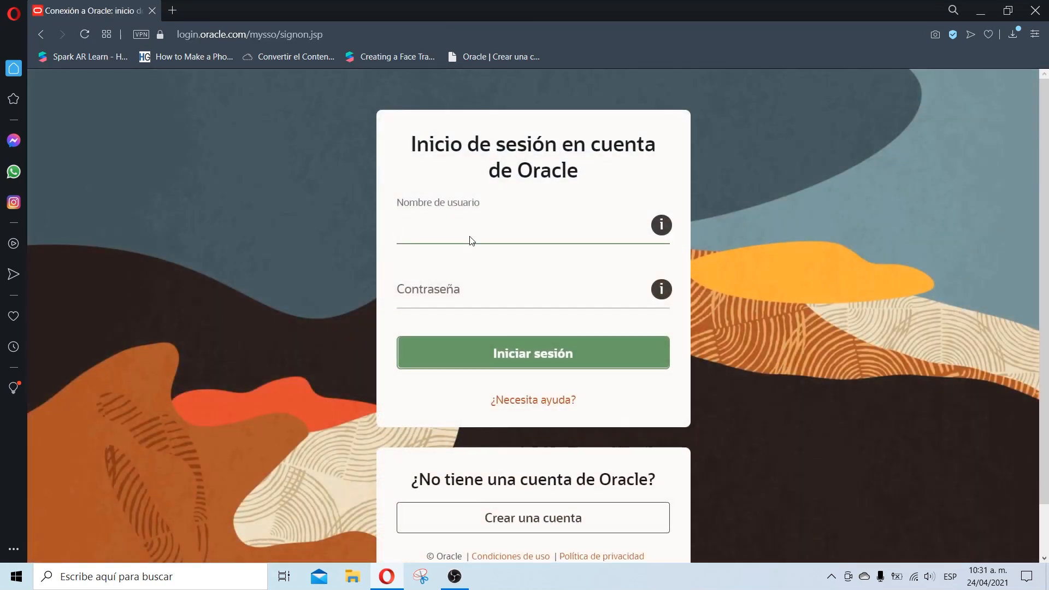
{"action": "type", "text": "ale**********************"}
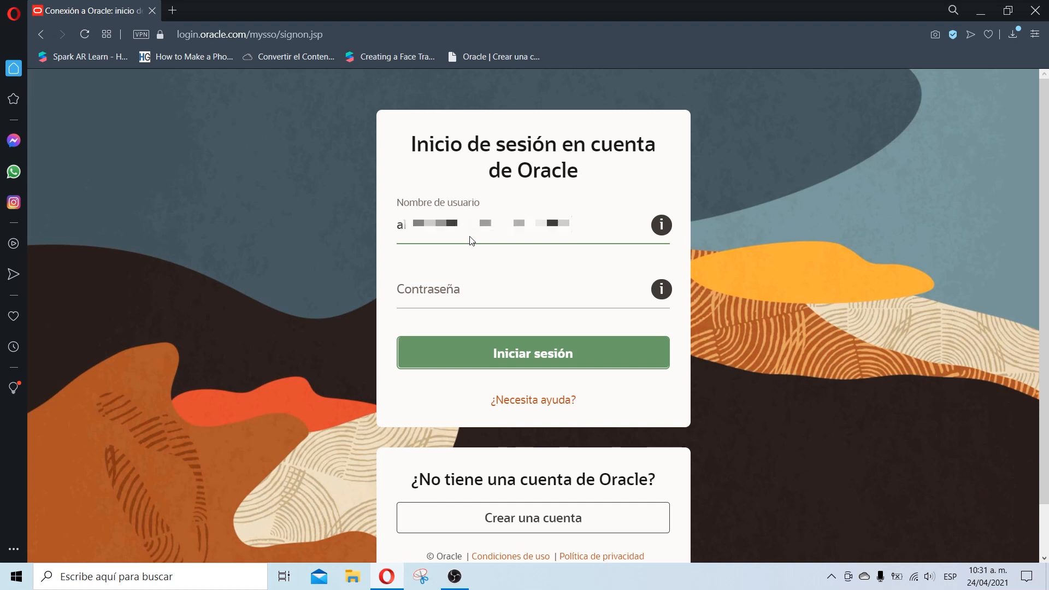
{"action": "left_click", "coordinate": [482, 300]}
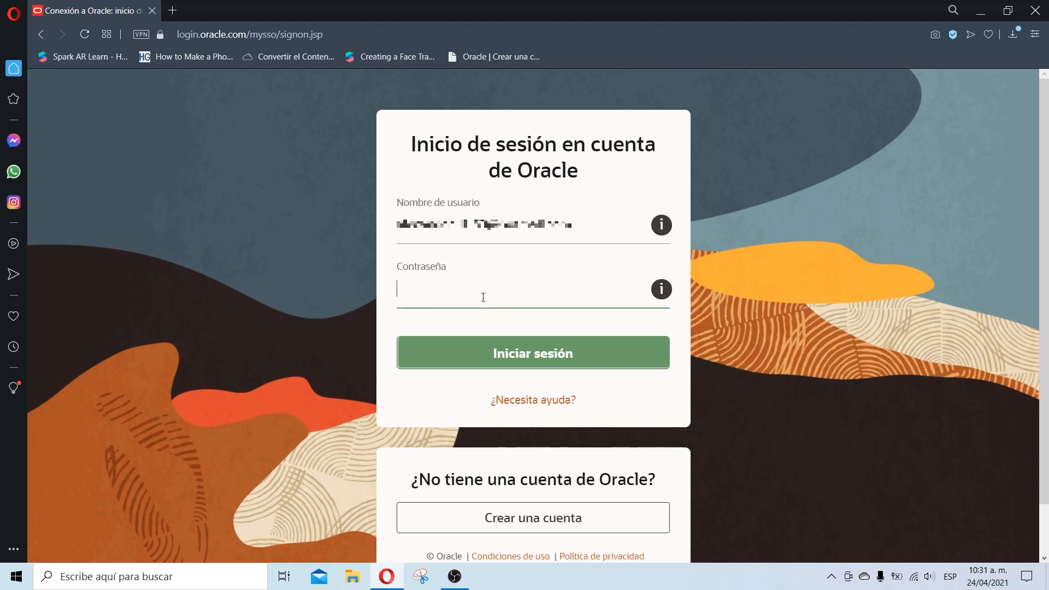
{"action": "type", "text": "************"}
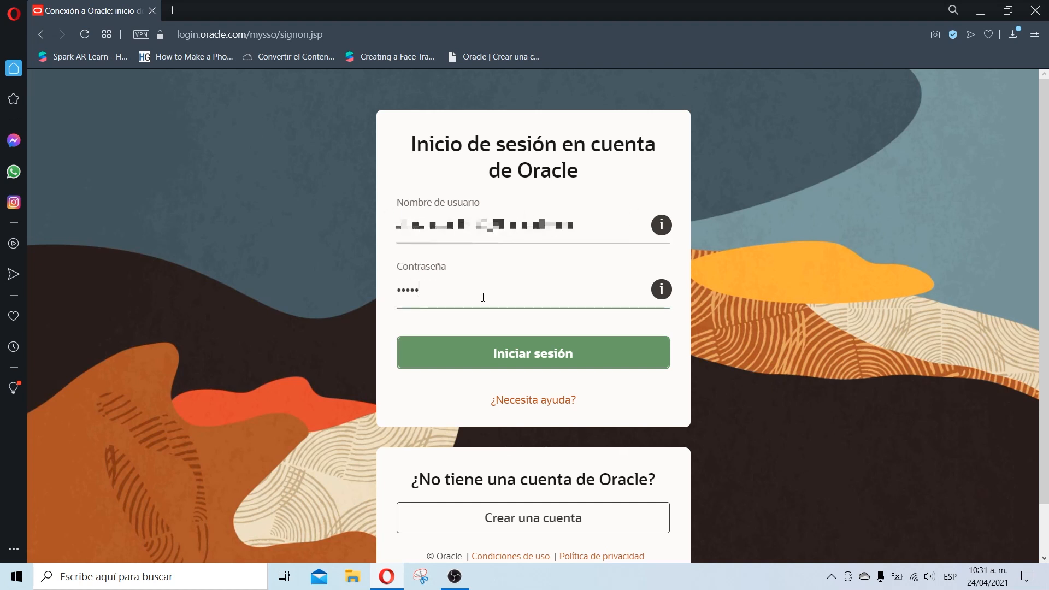
{"action": "type", "text": "*"}
{"action": "left_click", "coordinate": [517, 347]}
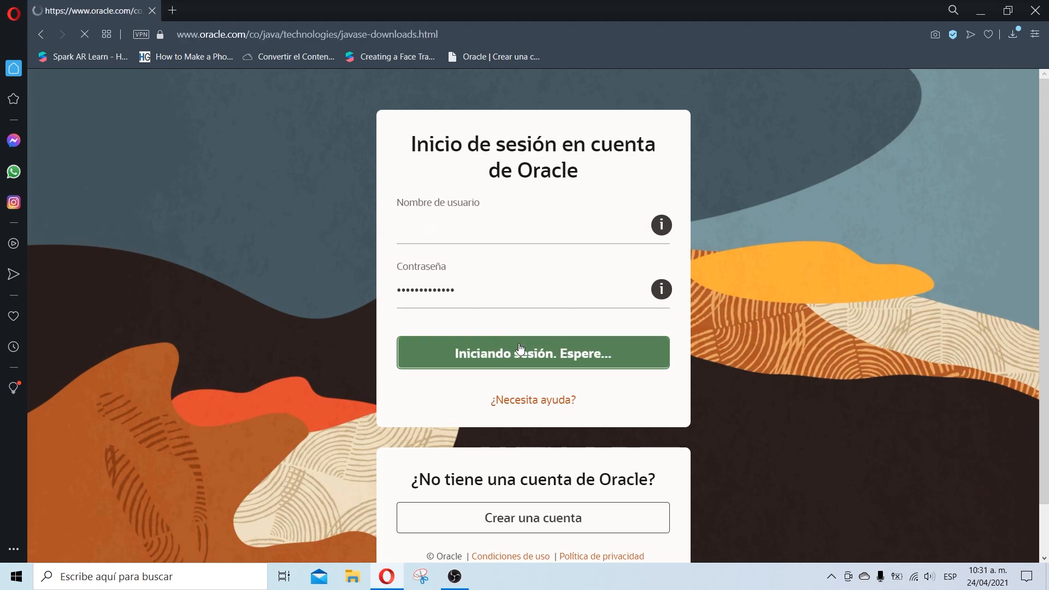
Step: Open the Java SE 11 JDK downloads page and scroll to the jdk-11.0.11_windows-x64_bin.exe row
{"action": "scroll", "coordinate": [557, 314], "scroll_direction": "down", "scroll_amount": 8}
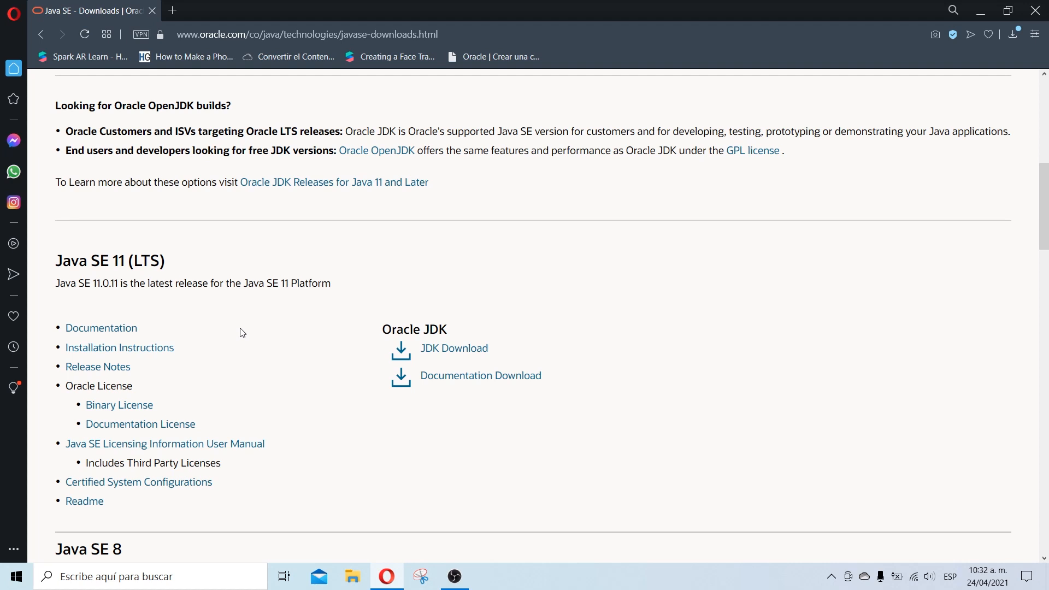
{"action": "left_click", "coordinate": [448, 349]}
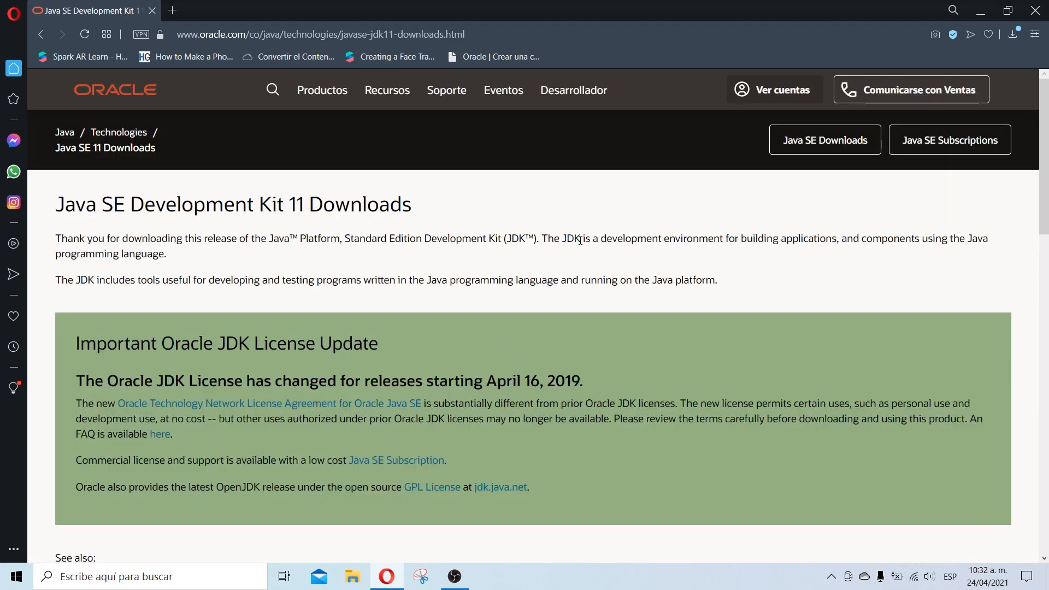
{"action": "scroll", "coordinate": [580, 252], "scroll_direction": "down", "scroll_amount": 10}
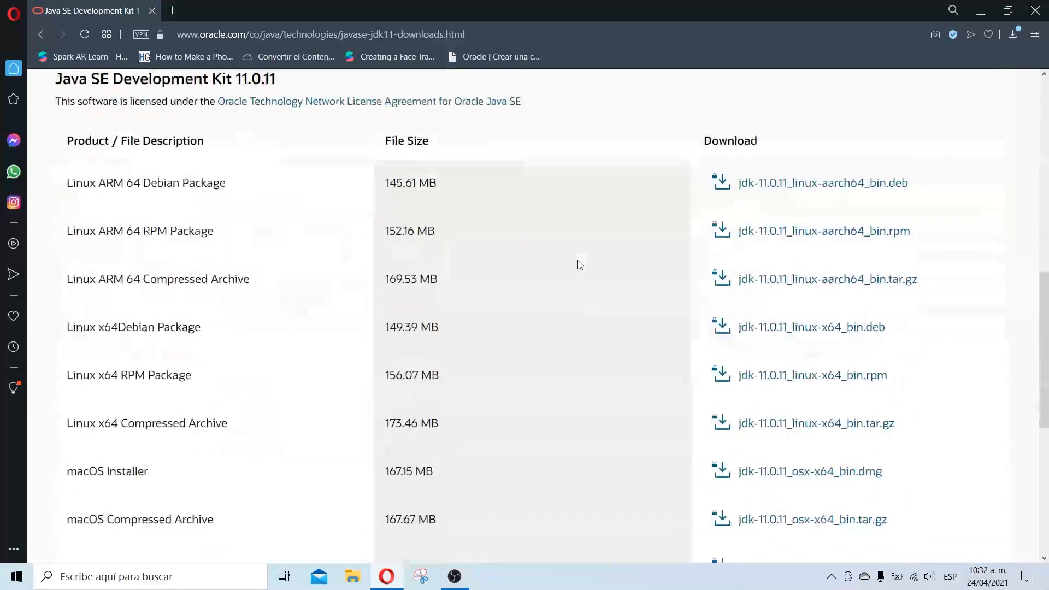
{"action": "scroll", "coordinate": [579, 265], "scroll_direction": "down", "scroll_amount": 1}
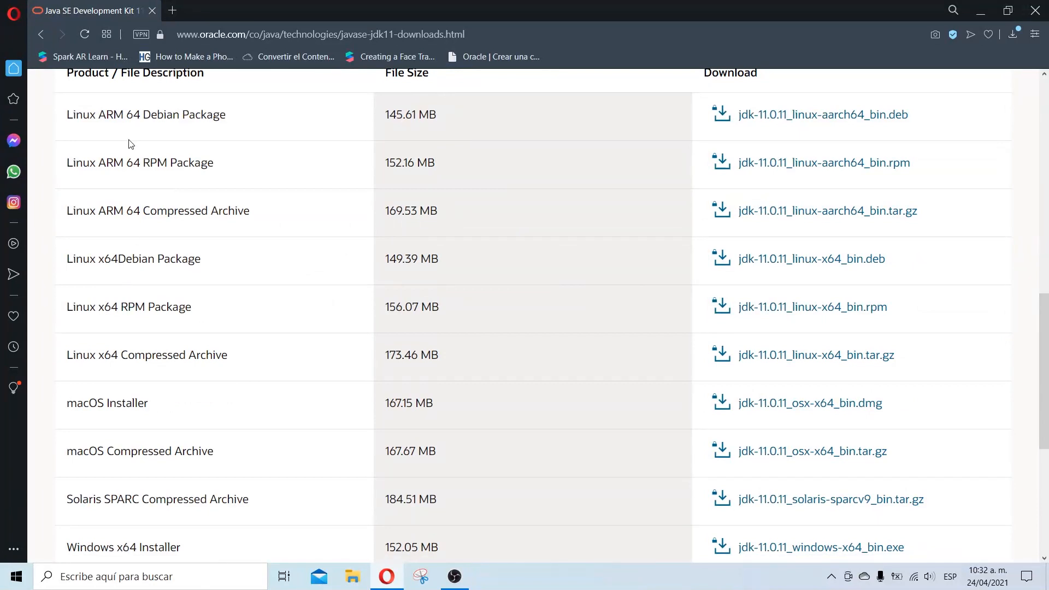
{"action": "scroll", "coordinate": [197, 328], "scroll_direction": "down", "scroll_amount": 2}
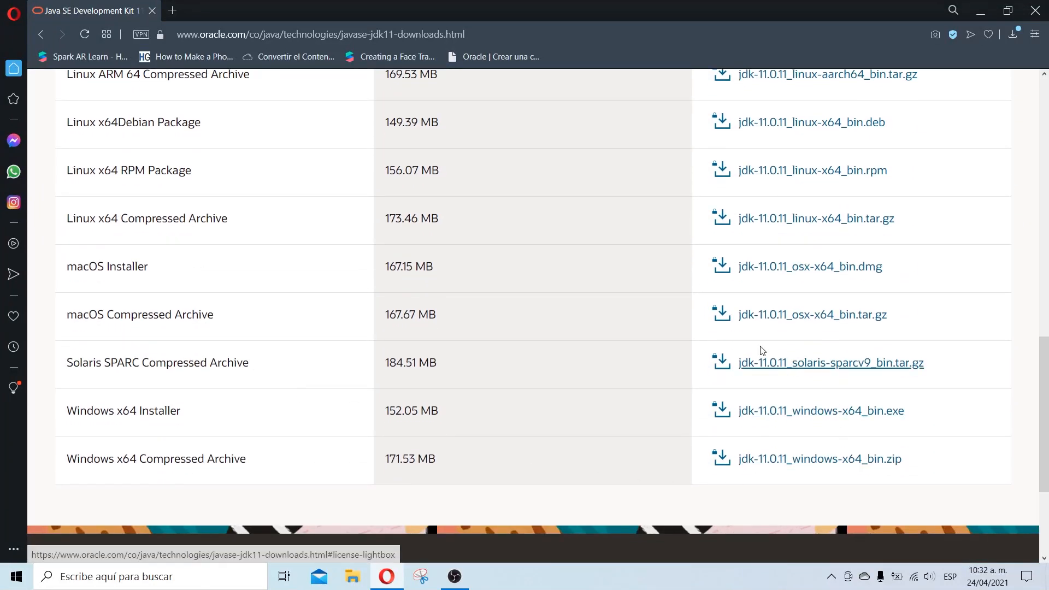
Step: Accept the license agreement and save jdk-11.0.11_windows-x64_bin.exe to the Desktop
{"action": "left_click", "coordinate": [821, 424]}
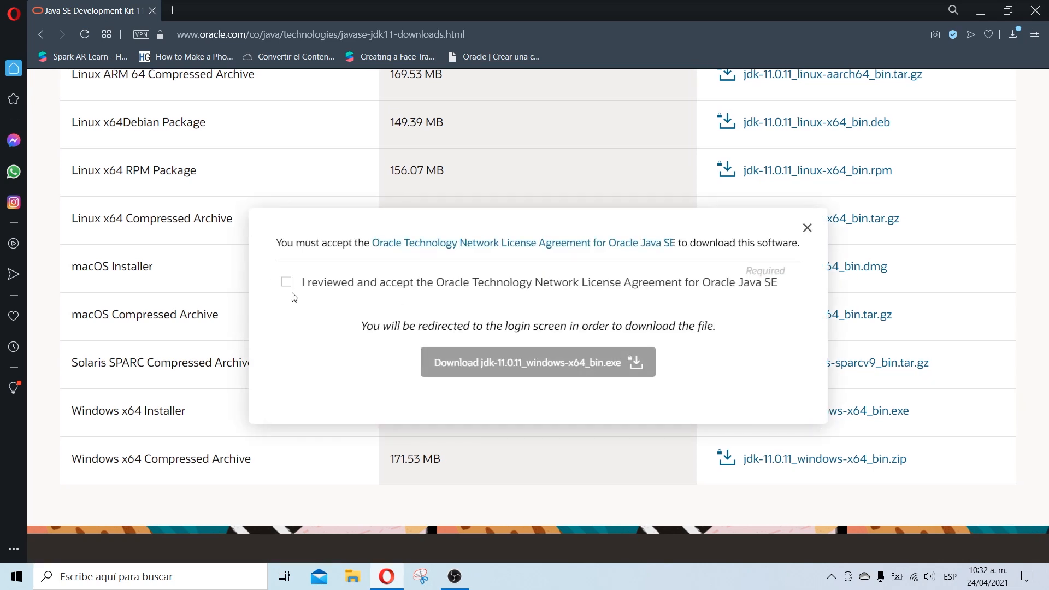
{"action": "left_click", "coordinate": [286, 282]}
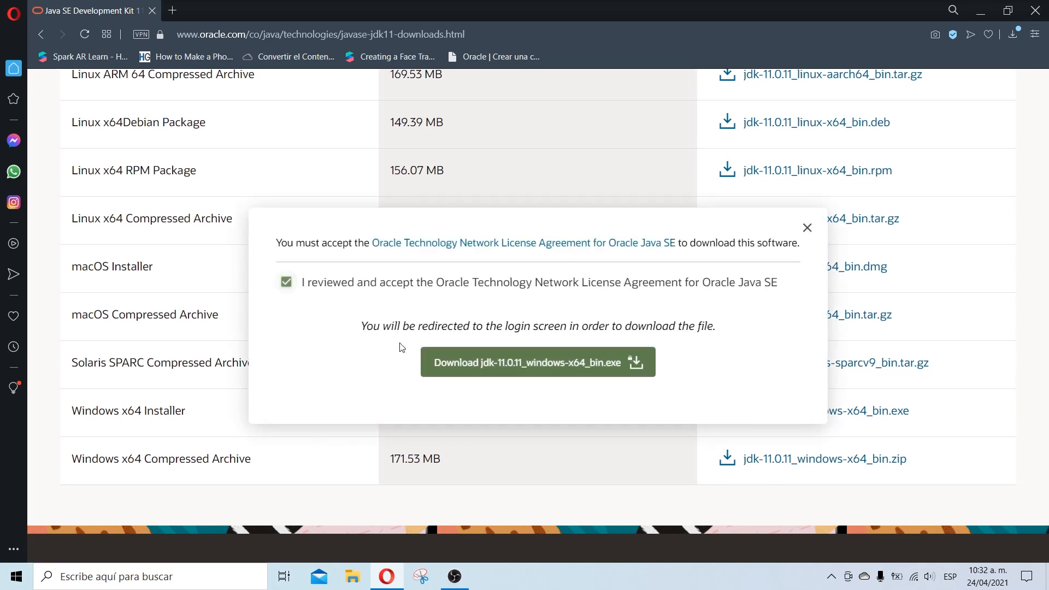
{"action": "left_click", "coordinate": [506, 362]}
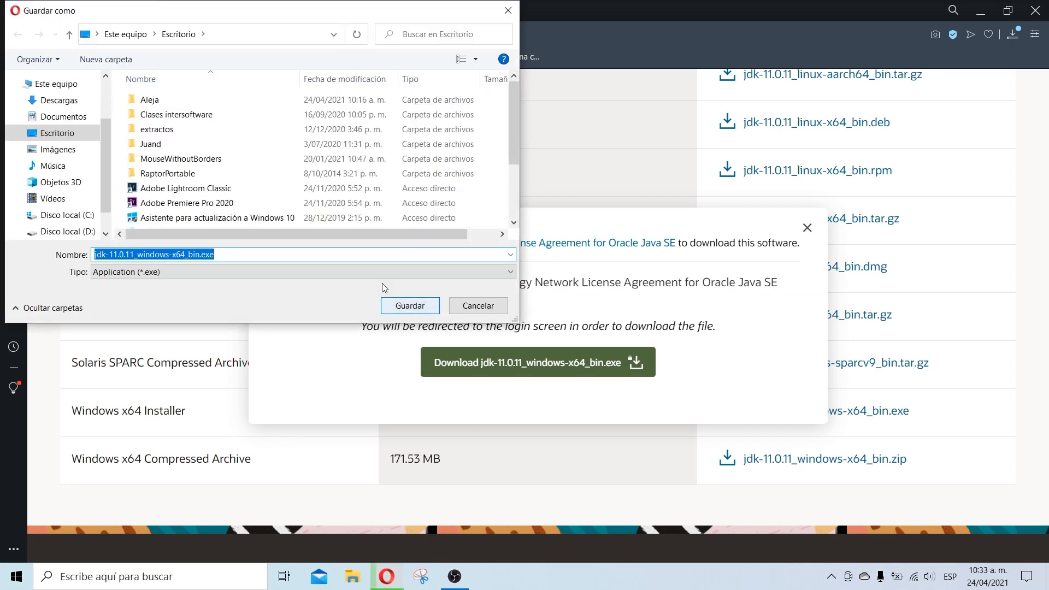
{"action": "left_click", "coordinate": [397, 308]}
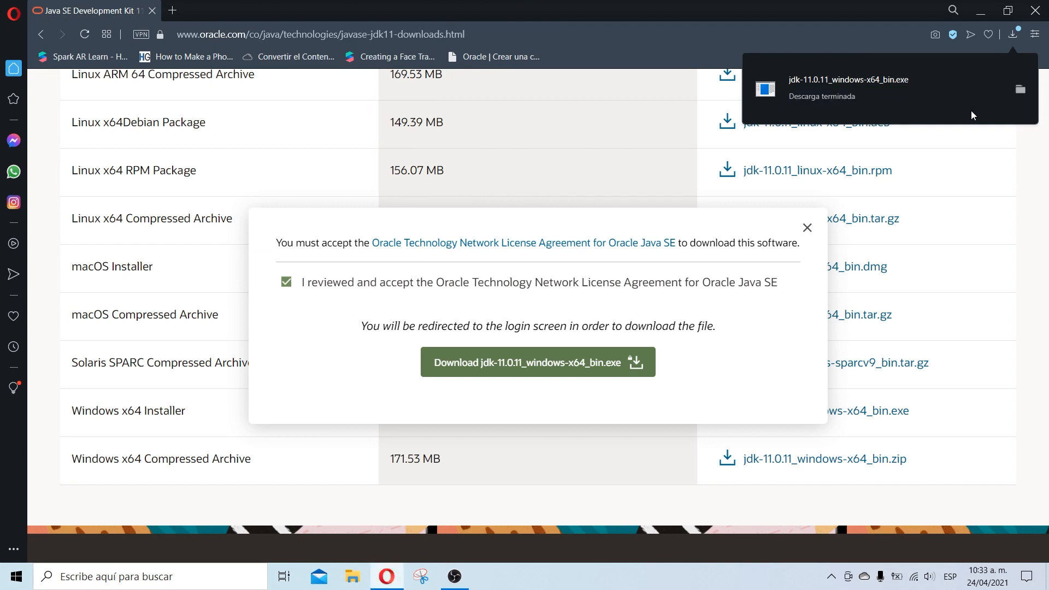
Step: Run the Desktop JDK installer and install 11.0.11 with default features to C:\Program Files\Java\jdk-11.0.11\
{"action": "left_click", "coordinate": [1020, 89]}
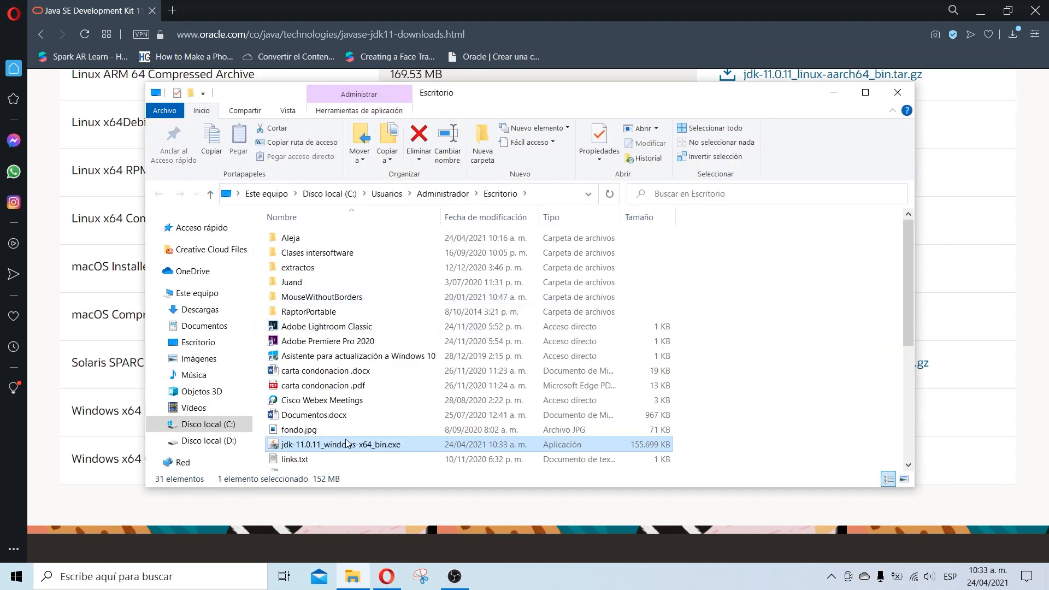
{"action": "double_click", "coordinate": [355, 445]}
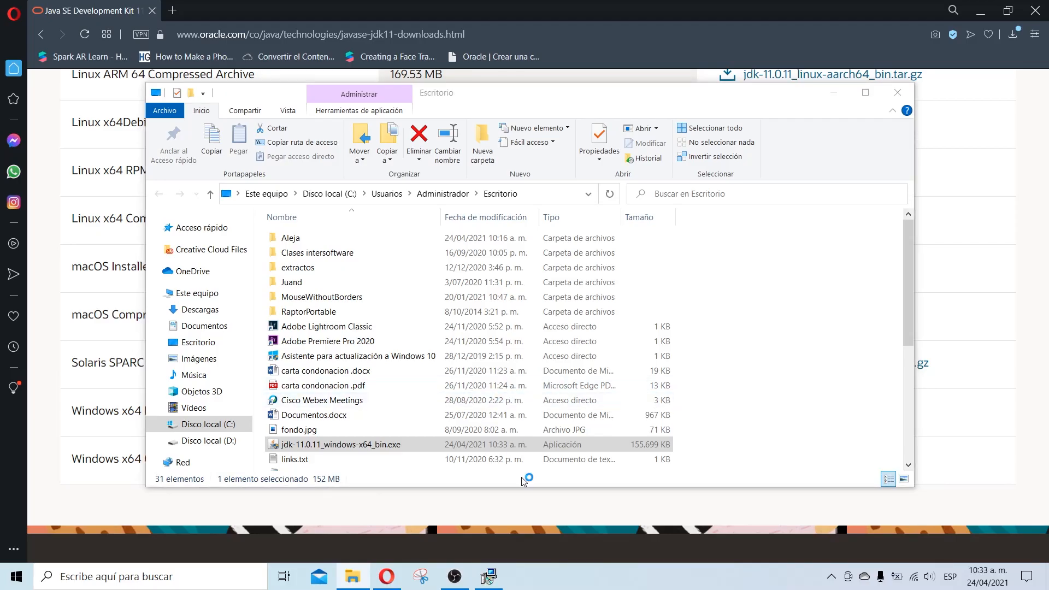
{"action": "left_click", "coordinate": [502, 572]}
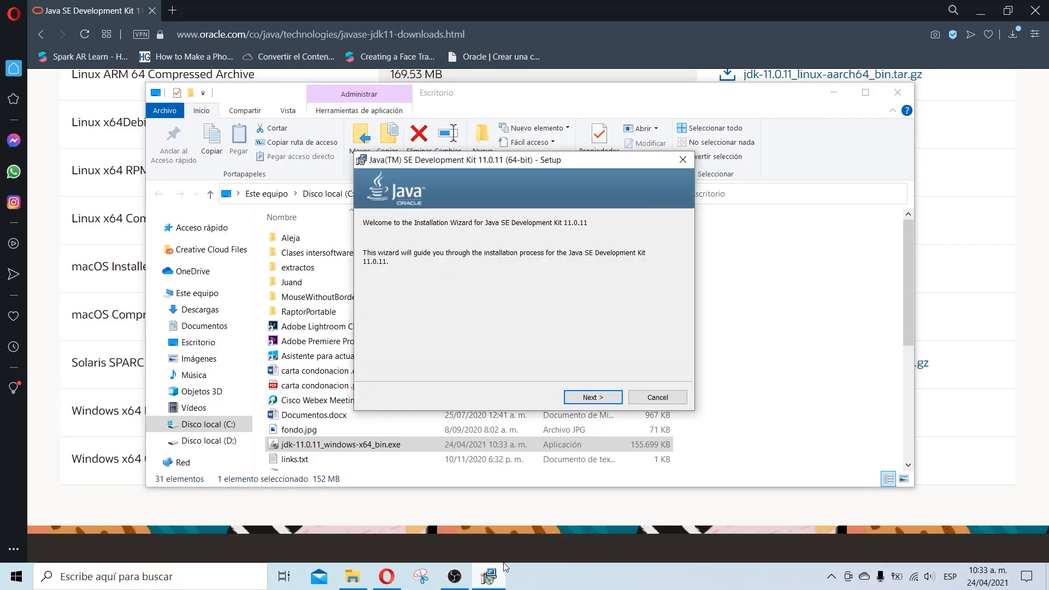
{"action": "left_click", "coordinate": [608, 397]}
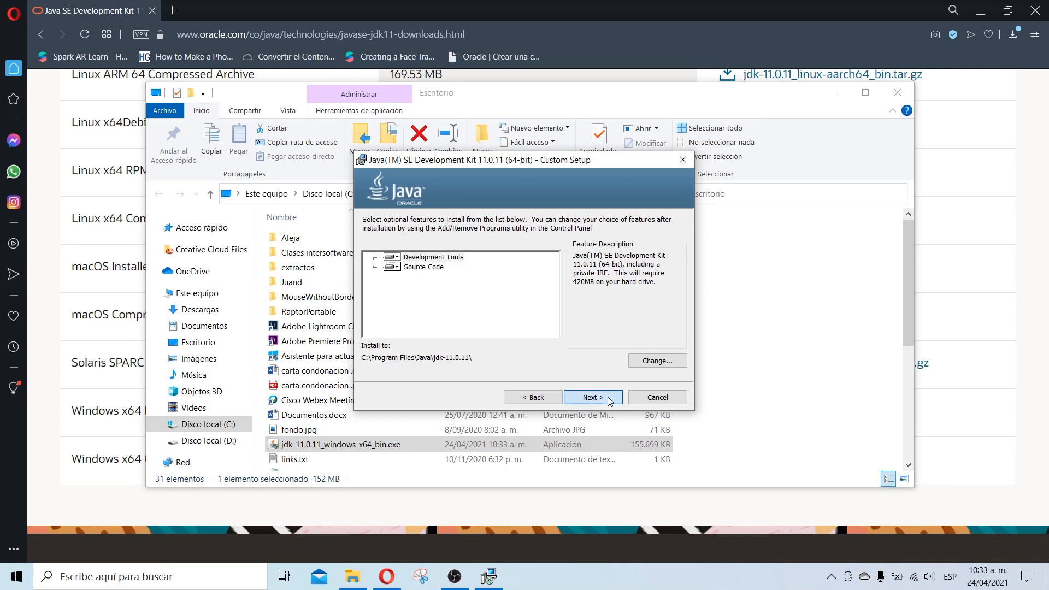
{"action": "left_click", "coordinate": [608, 397]}
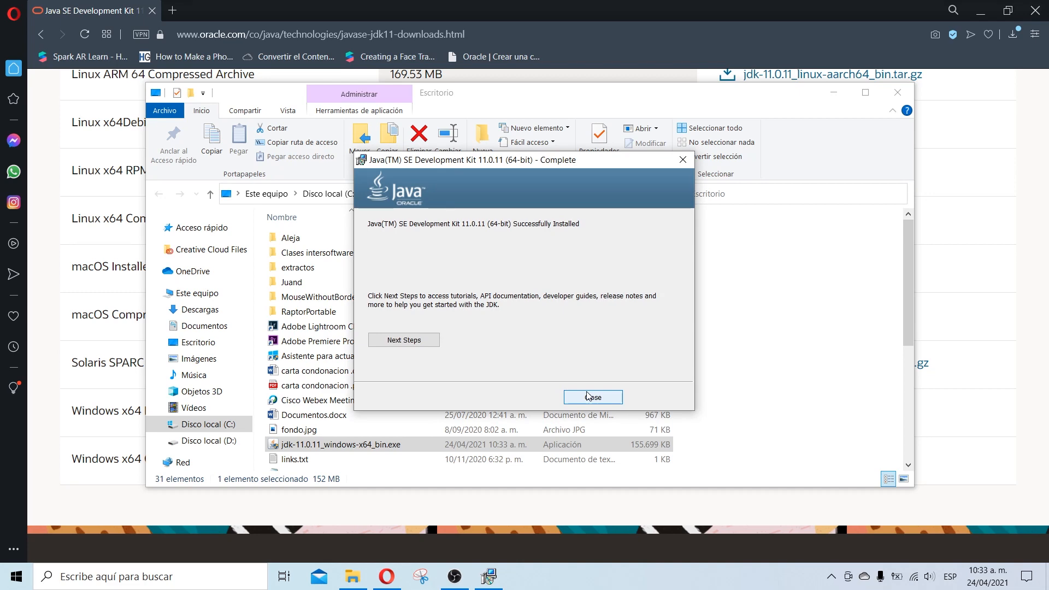
{"action": "left_click", "coordinate": [589, 395]}
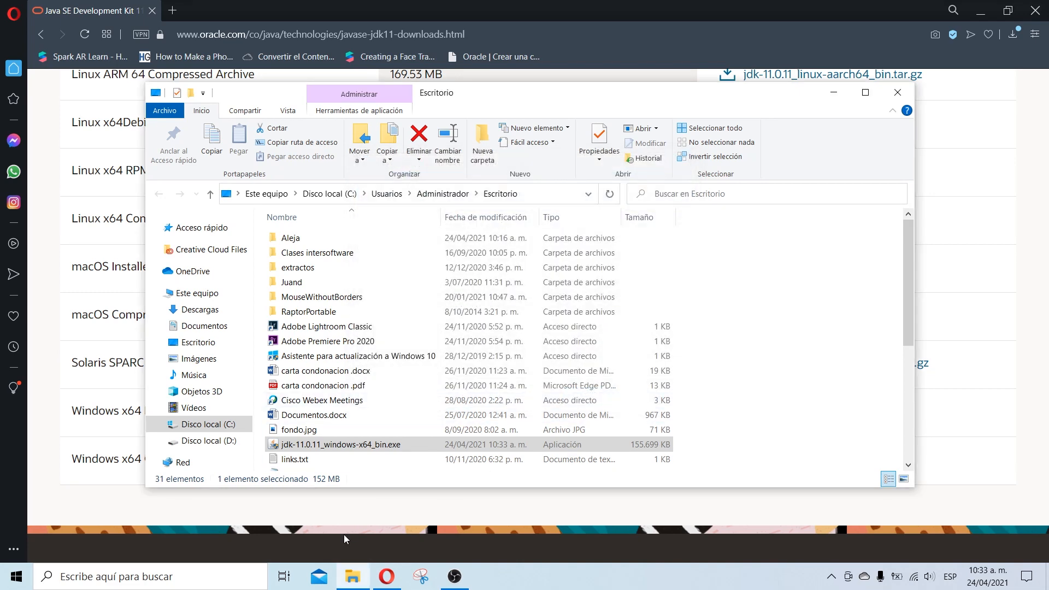
Step: Search for cmd and open Símbolo del sistema (Command Prompt)
{"action": "left_click", "coordinate": [189, 574]}
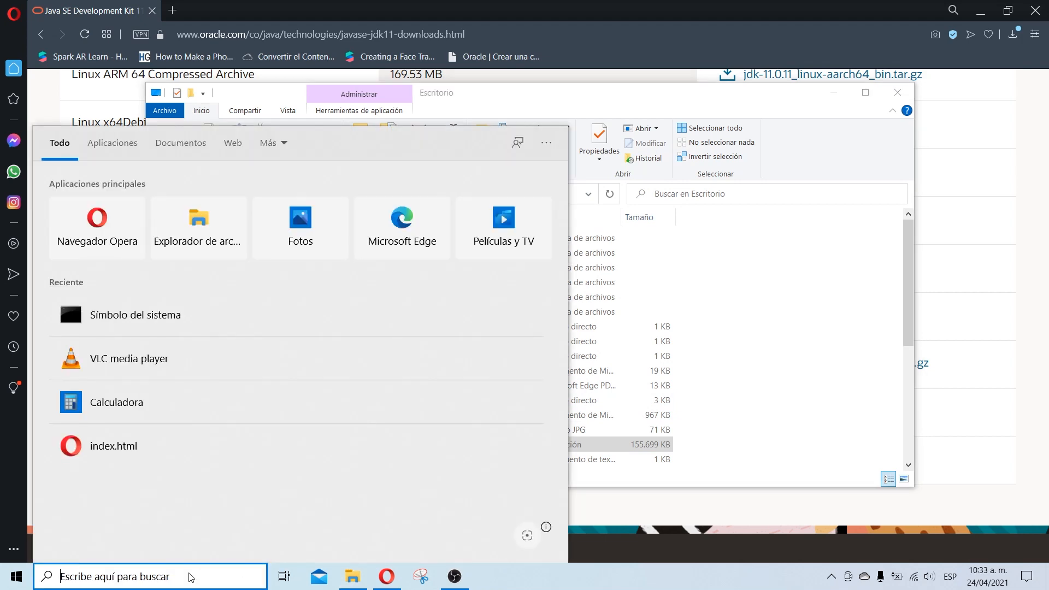
{"action": "type", "text": "cmd"}
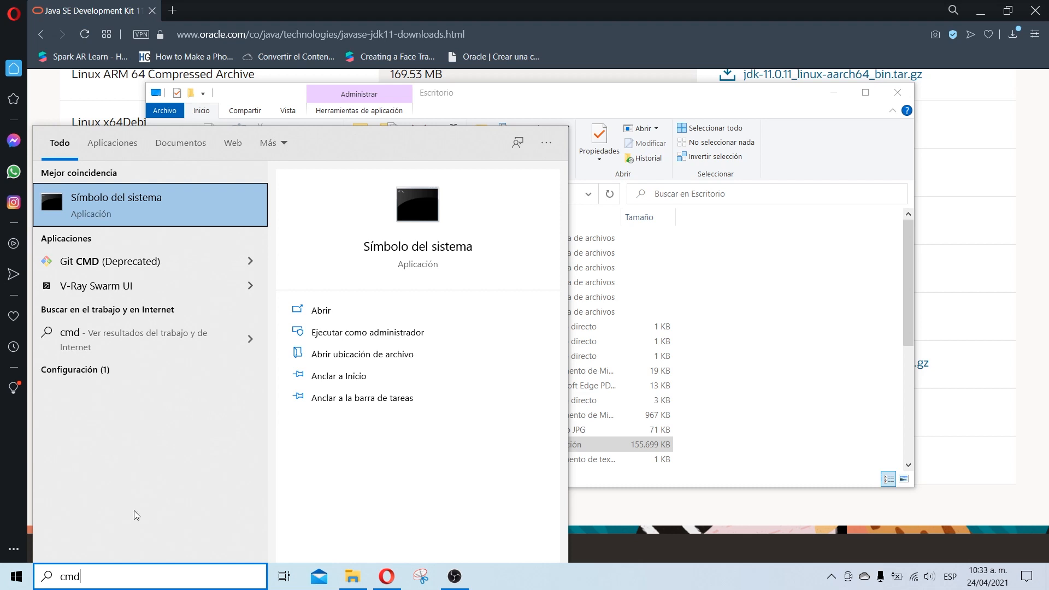
{"action": "left_click", "coordinate": [227, 221]}
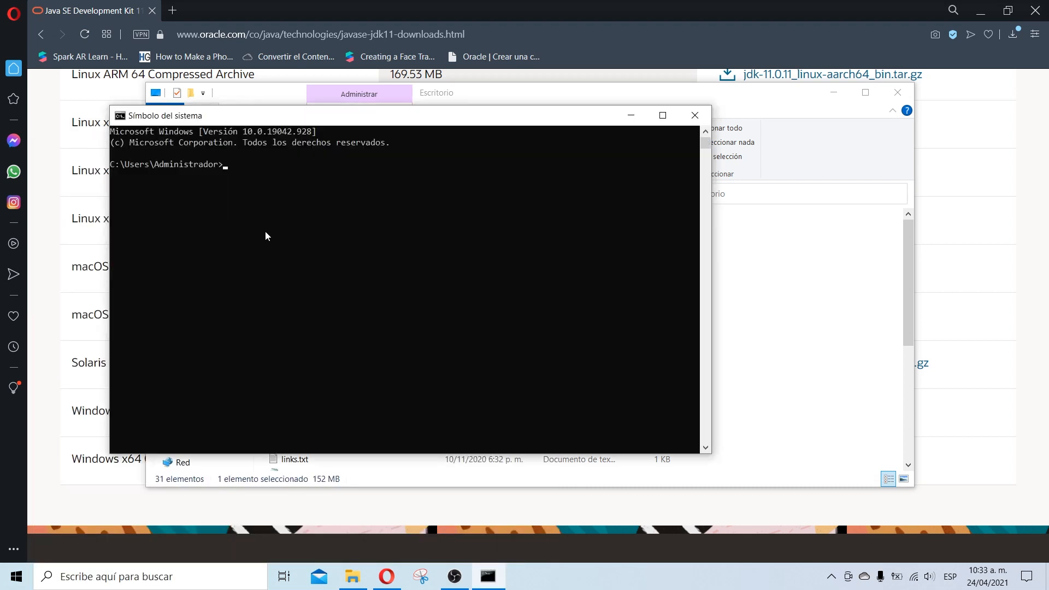
Step: Run java --version and confirm it reports Java 11.0.11
{"action": "left_click", "coordinate": [265, 229]}
{"action": "key", "text": "Escape"}
{"action": "type", "text": "java --version"}
{"action": "key", "text": "Return"}
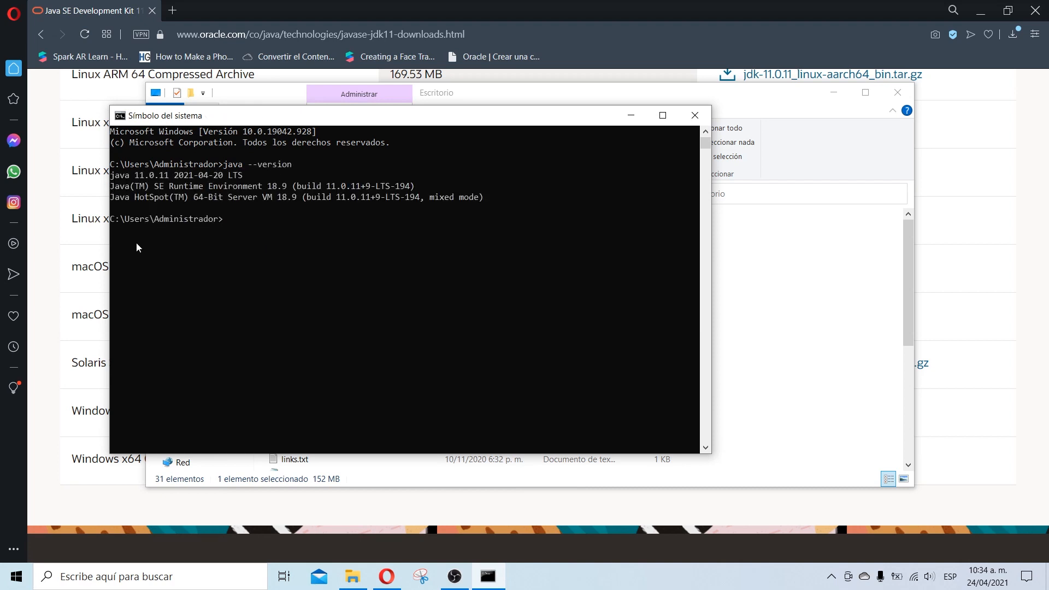